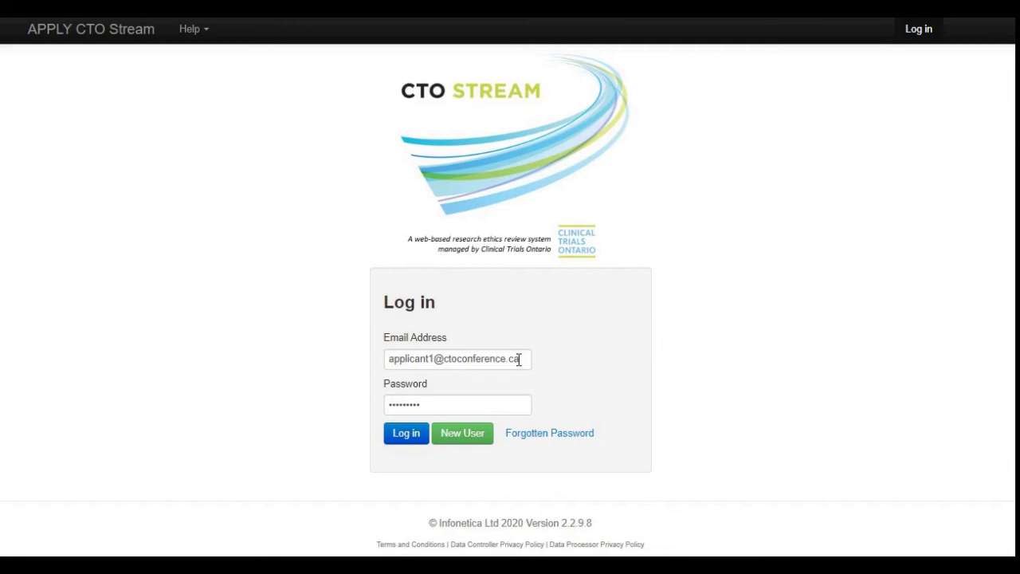
# Log in to the applicant account with the filled-in e-mail address and password
pyautogui.click(517, 405)
pyautogui.click(517, 405)
pyautogui.click(416, 438)
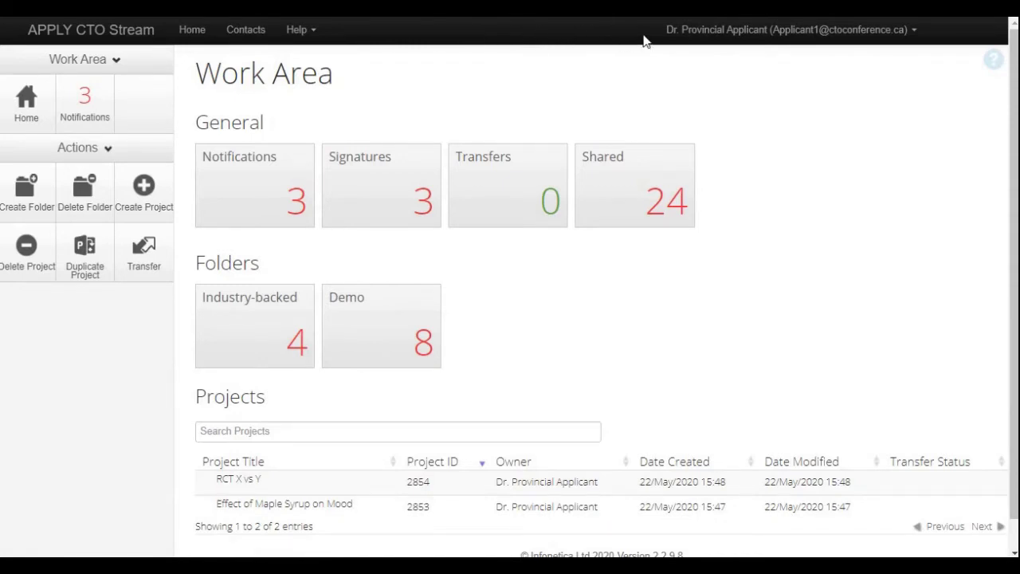
# Look over the account options, the help resources, and the links to the contacts and the home page
pyautogui.click(725, 32)
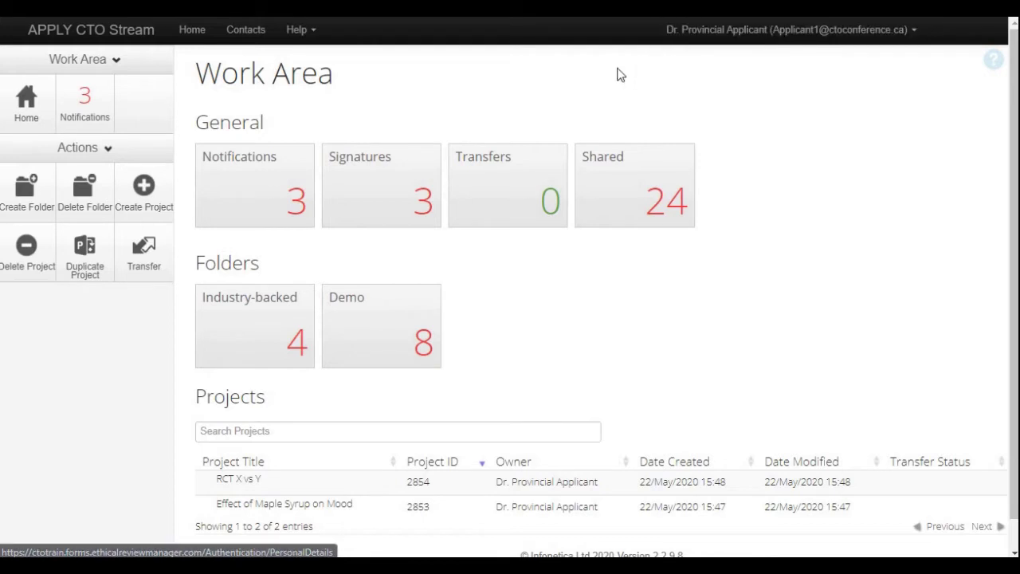
pyautogui.click(296, 32)
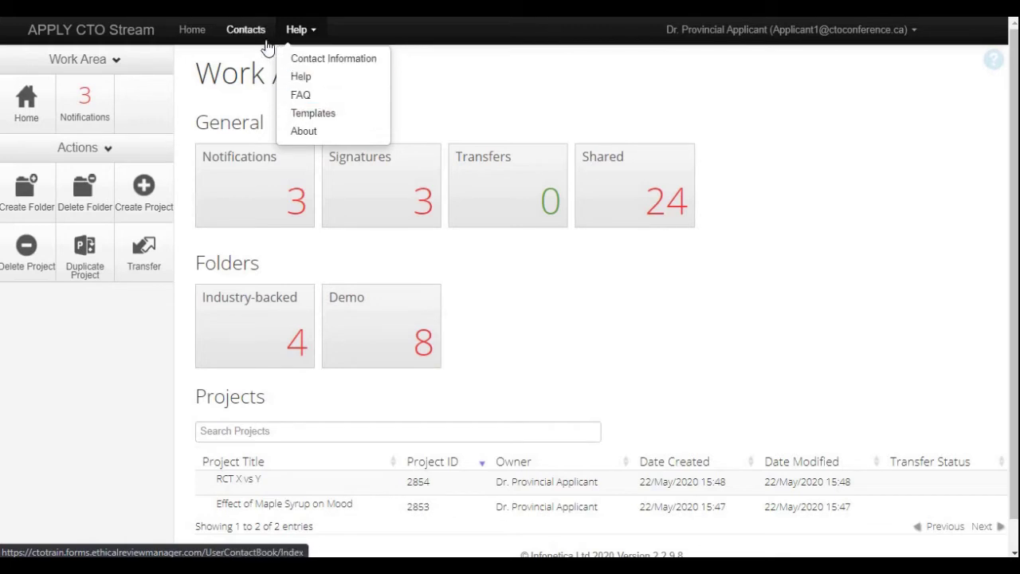
pyautogui.click(246, 30)
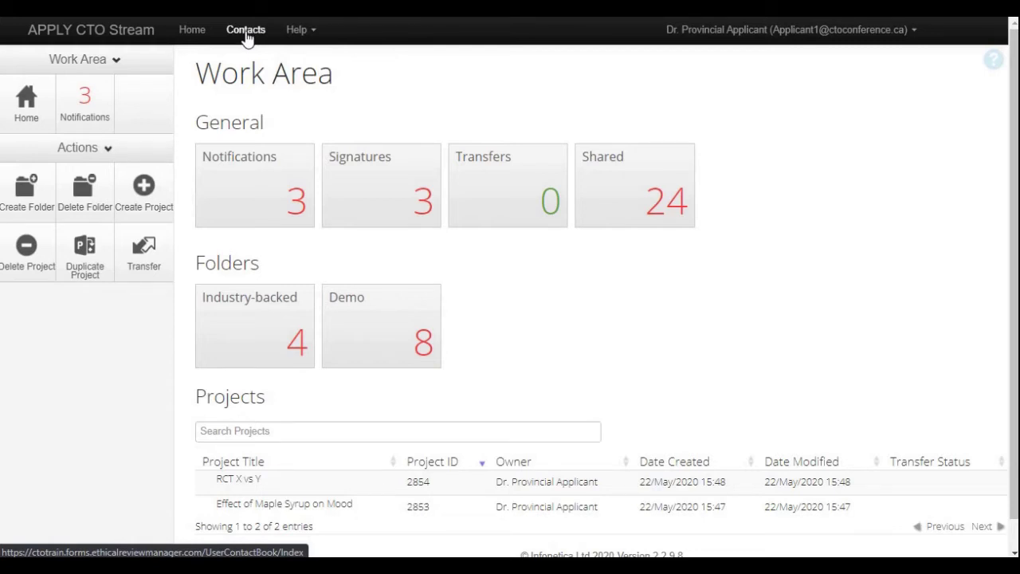
pyautogui.click(201, 34)
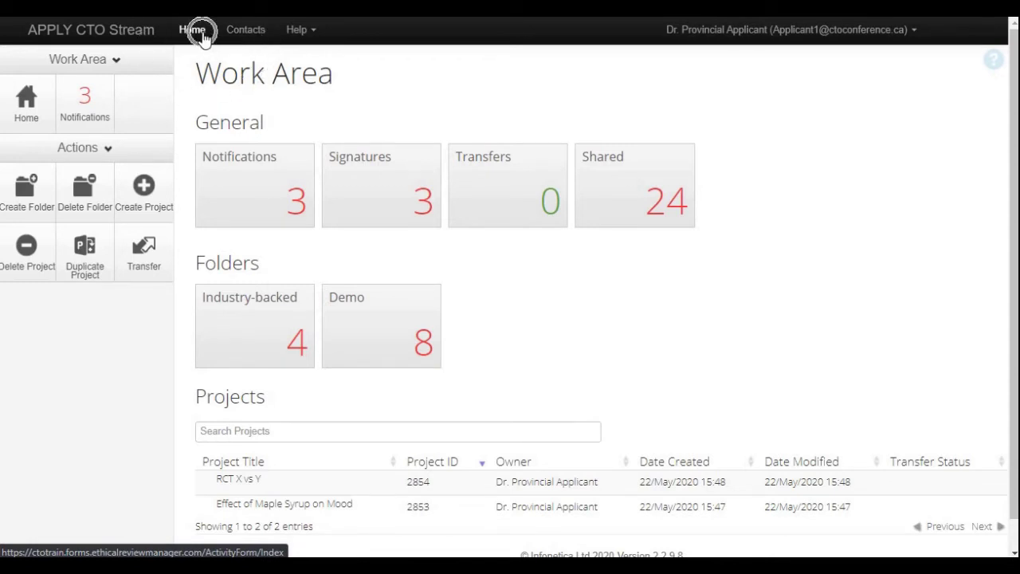
pyautogui.click(137, 37)
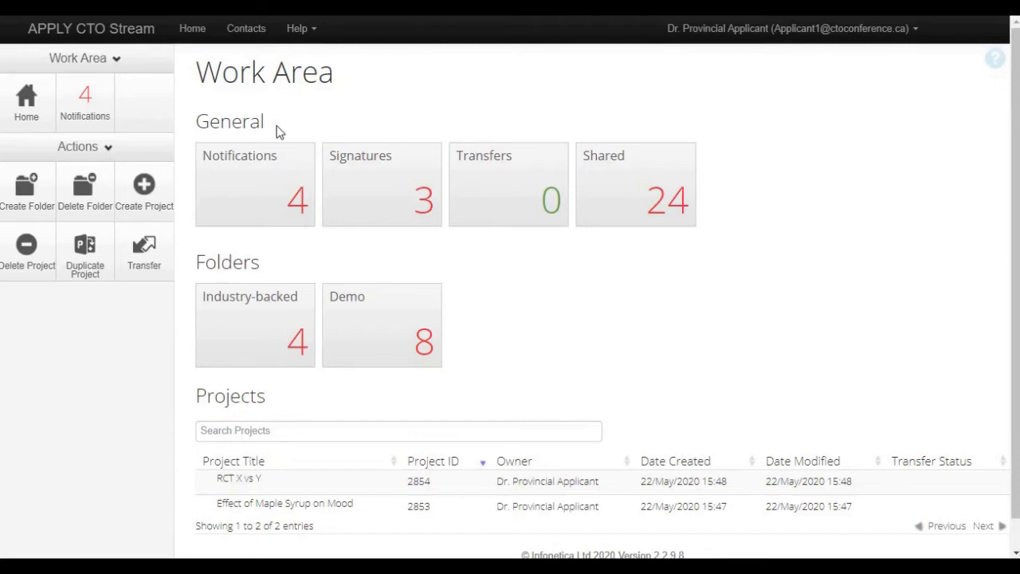
# Open the notifications and read the newest ACTION REQUIRED message for RCT X vs Y, then close it
pyautogui.click(271, 195)
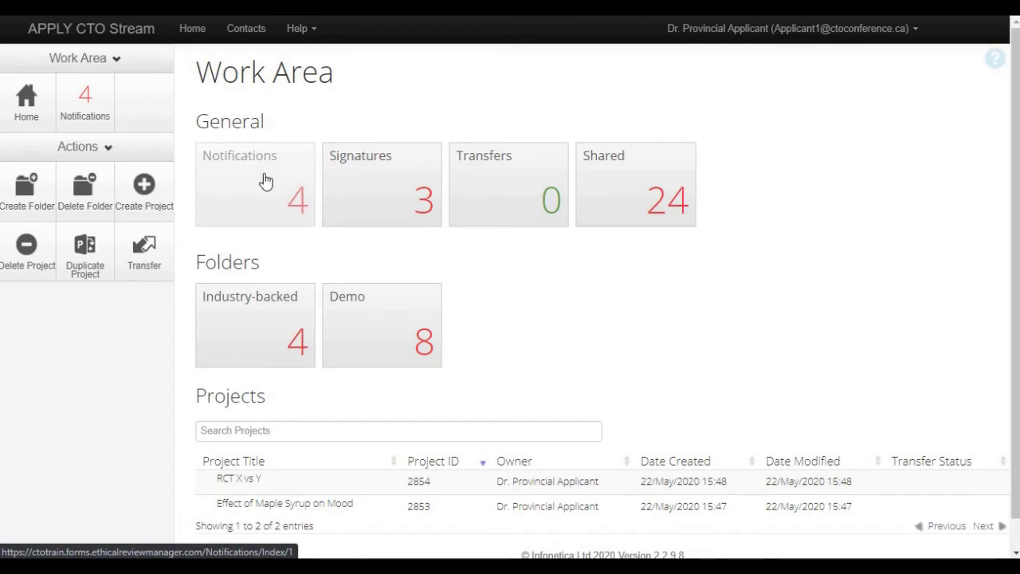
pyautogui.click(265, 180)
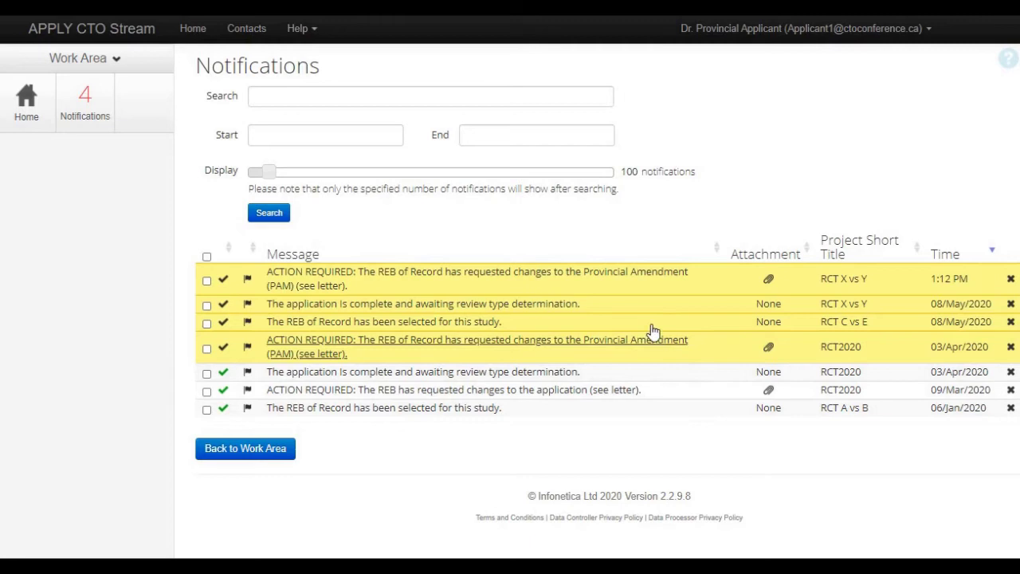
pyautogui.click(605, 283)
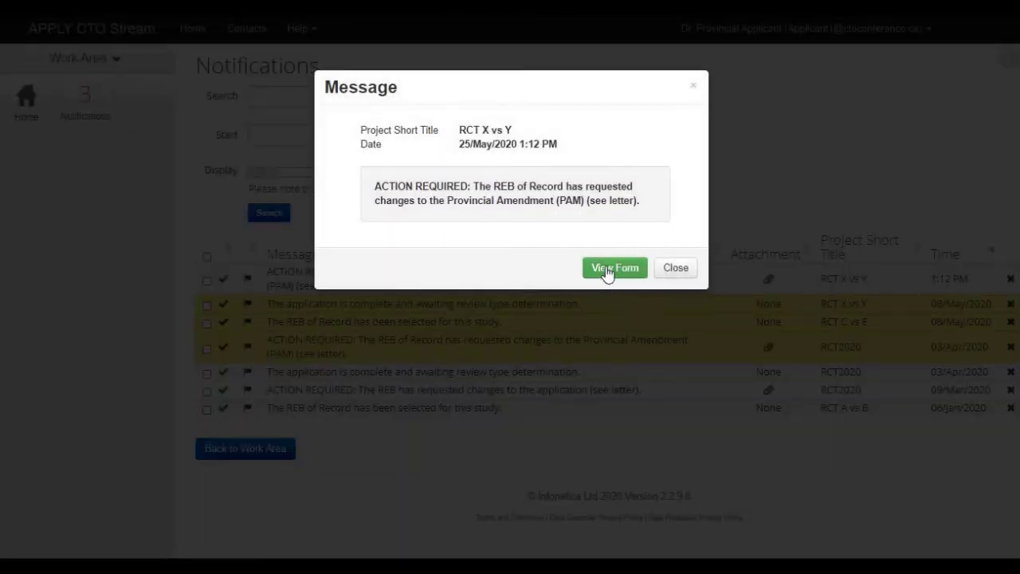
pyautogui.click(606, 269)
pyautogui.click(675, 268)
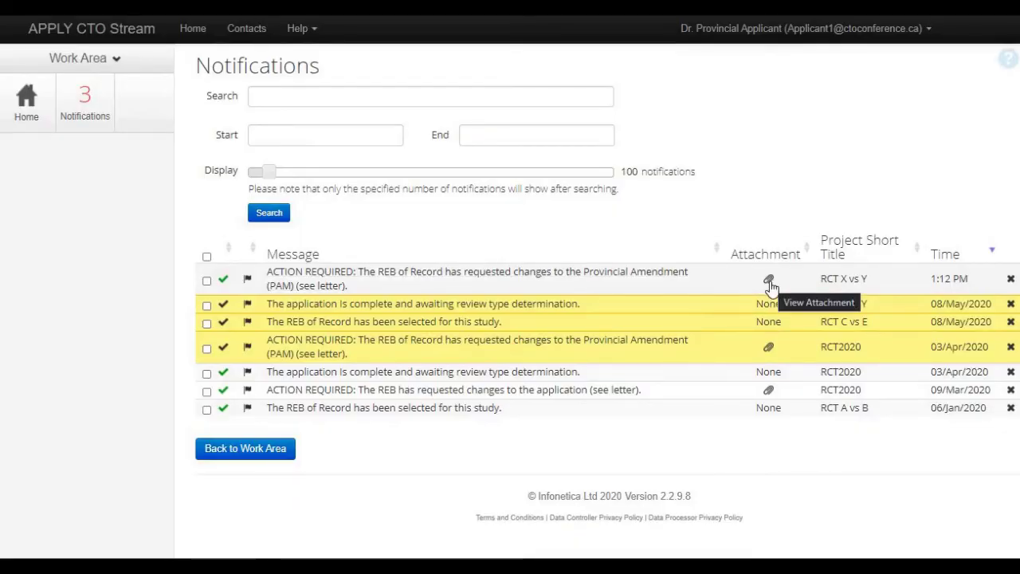
# Read through the letter attached to the newest RCT X vs Y notification, check its download option and close it
pyautogui.click(769, 285)
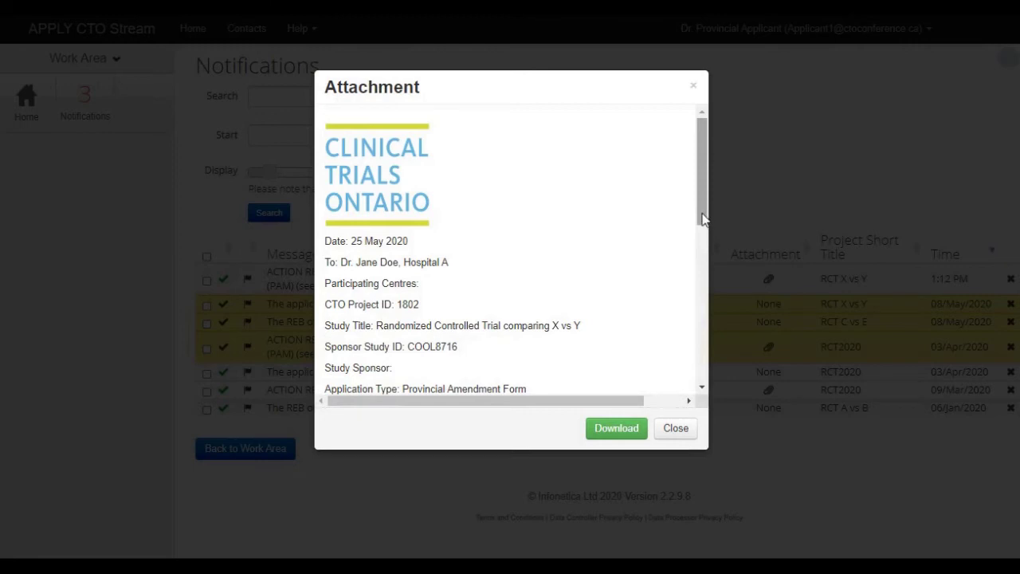
pyautogui.moveTo(702, 219); pyautogui.dragTo(705, 376)
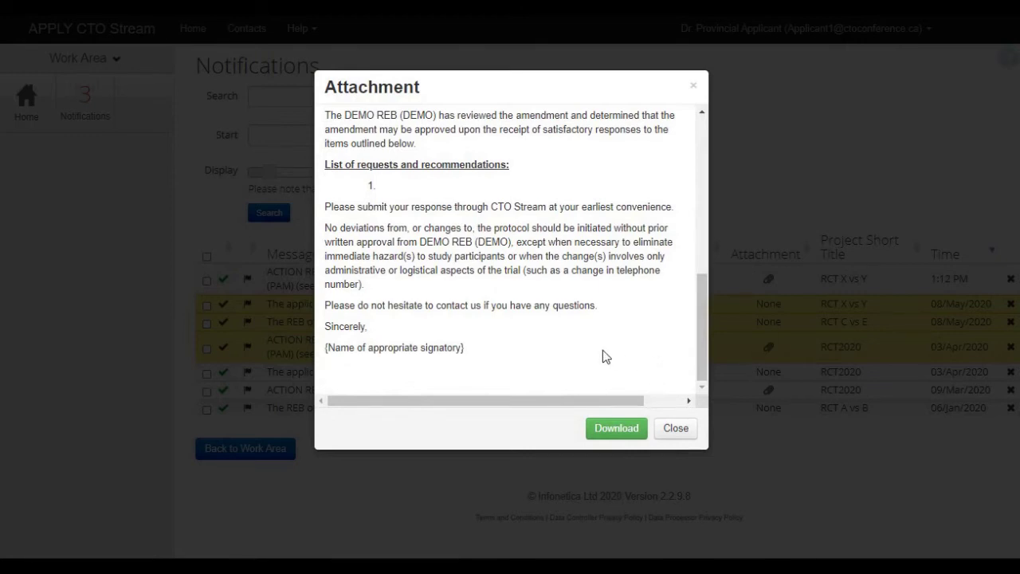
pyautogui.moveTo(702, 310); pyautogui.dragTo(674, 202)
pyautogui.scroll(1, 674, 201)
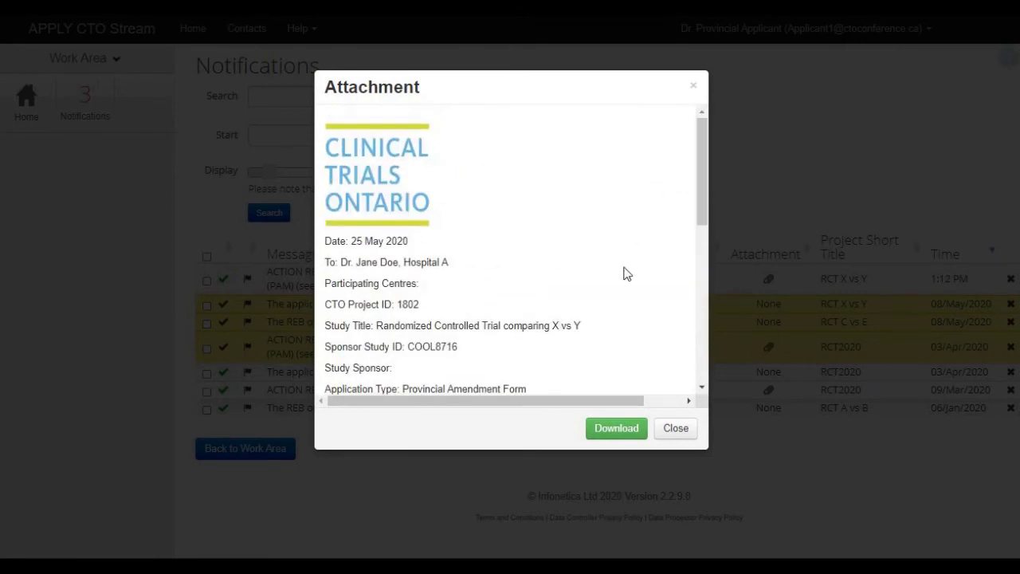
pyautogui.click(620, 430)
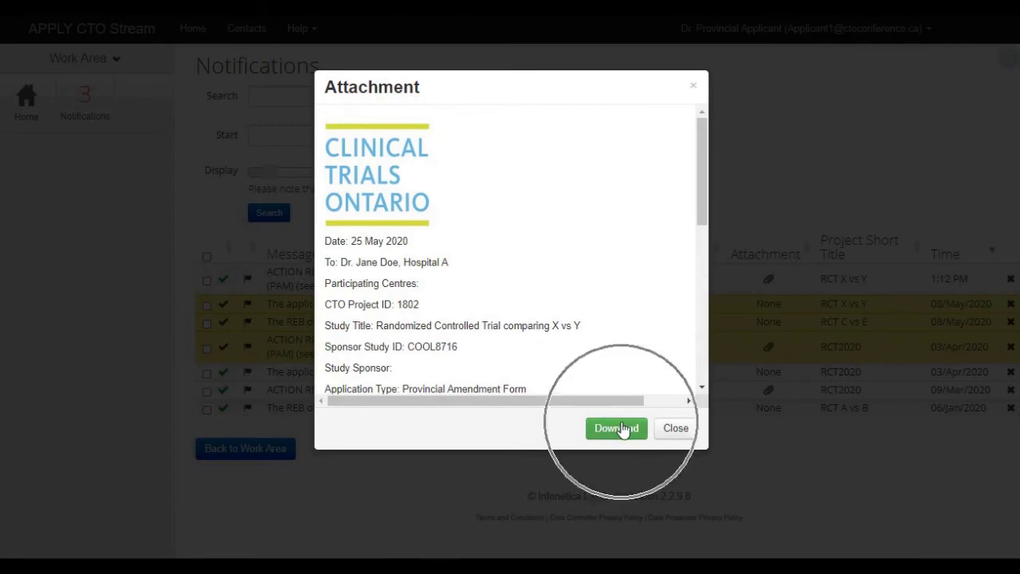
pyautogui.click(676, 435)
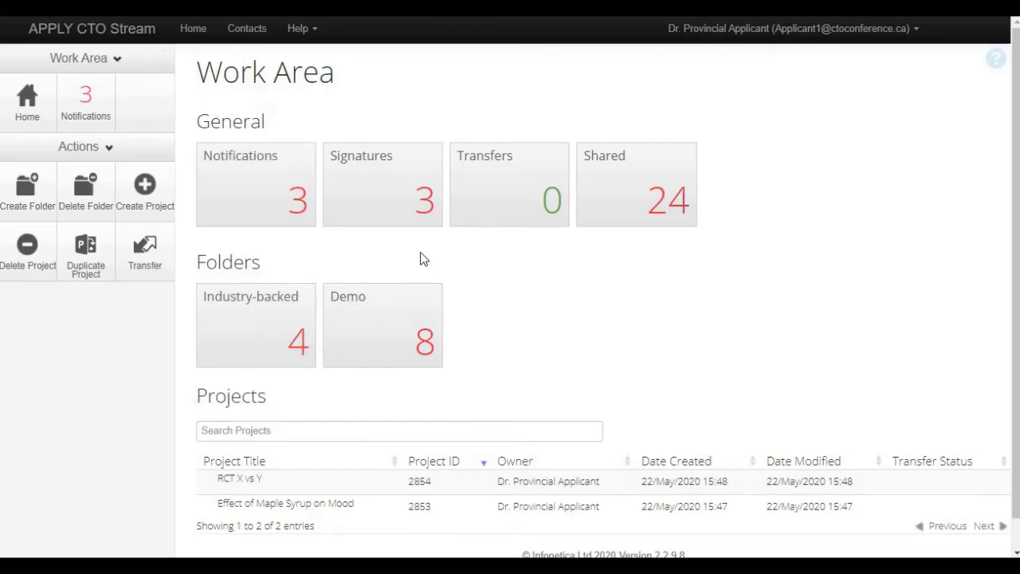
# Examine the Signatures, Transfers and Shared tiles in the General section of the Work Area
pyautogui.click(372, 187)
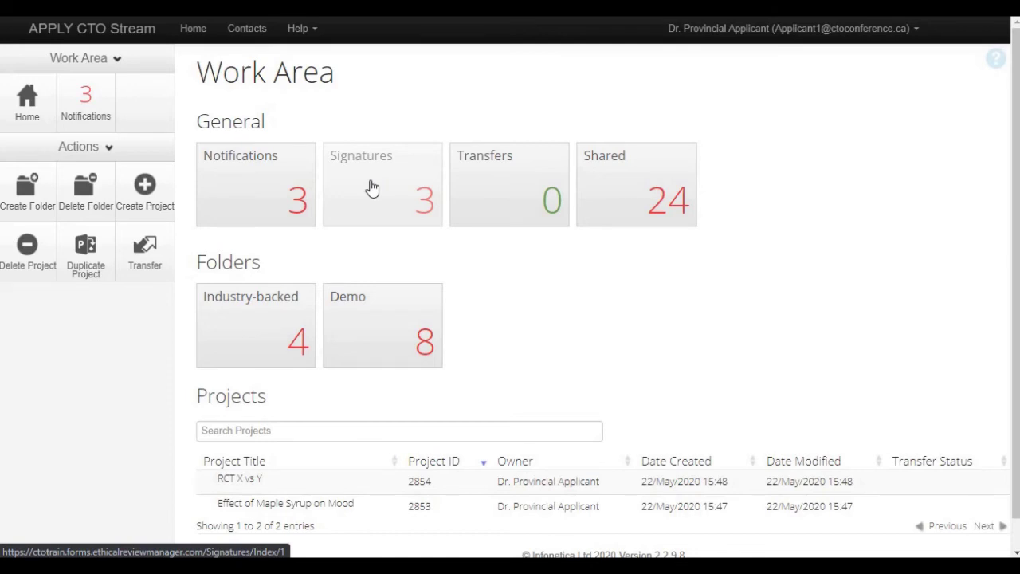
pyautogui.click(372, 187)
pyautogui.click(474, 200)
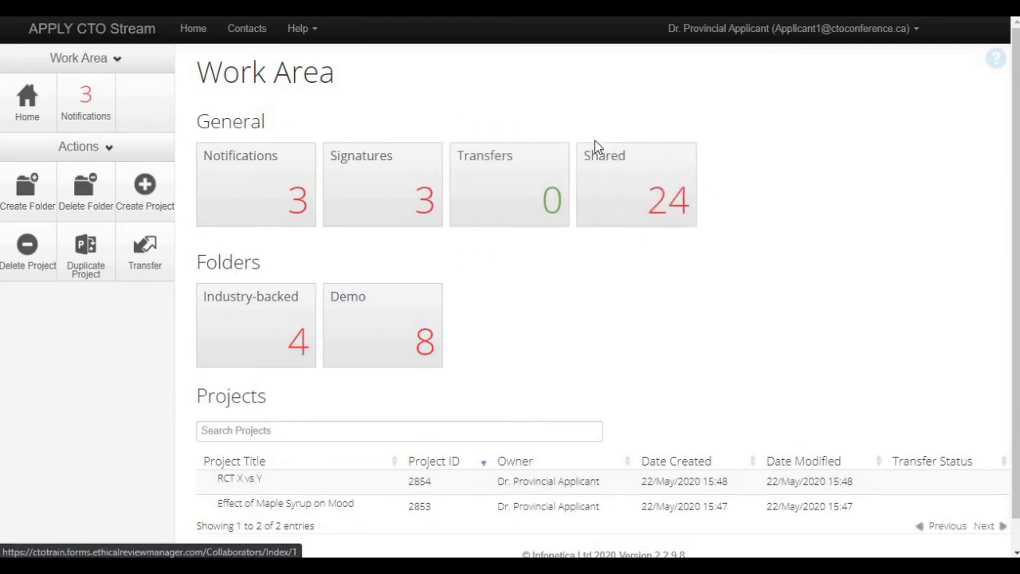
pyautogui.click(614, 185)
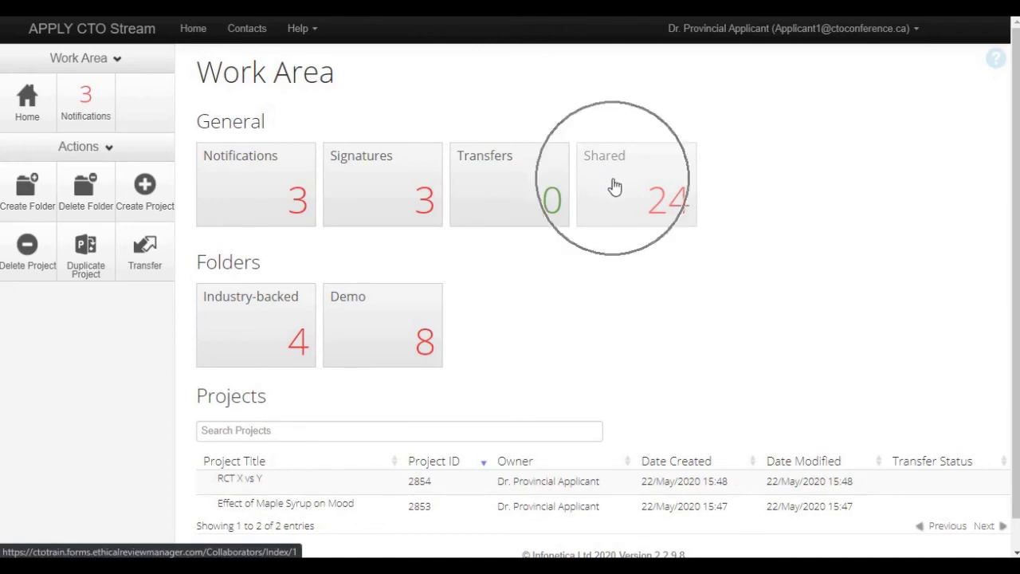
pyautogui.click(614, 185)
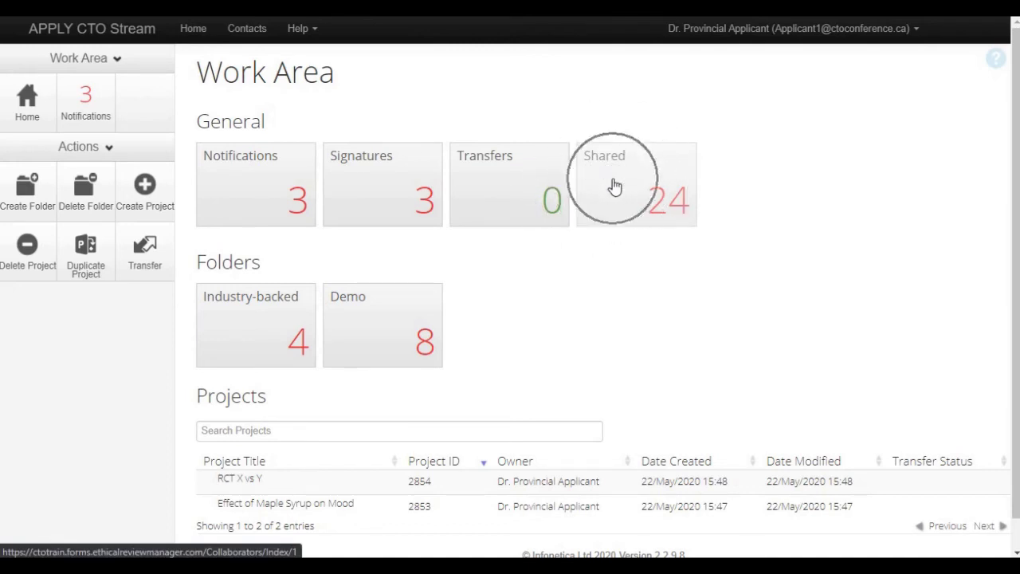
pyautogui.click(614, 186)
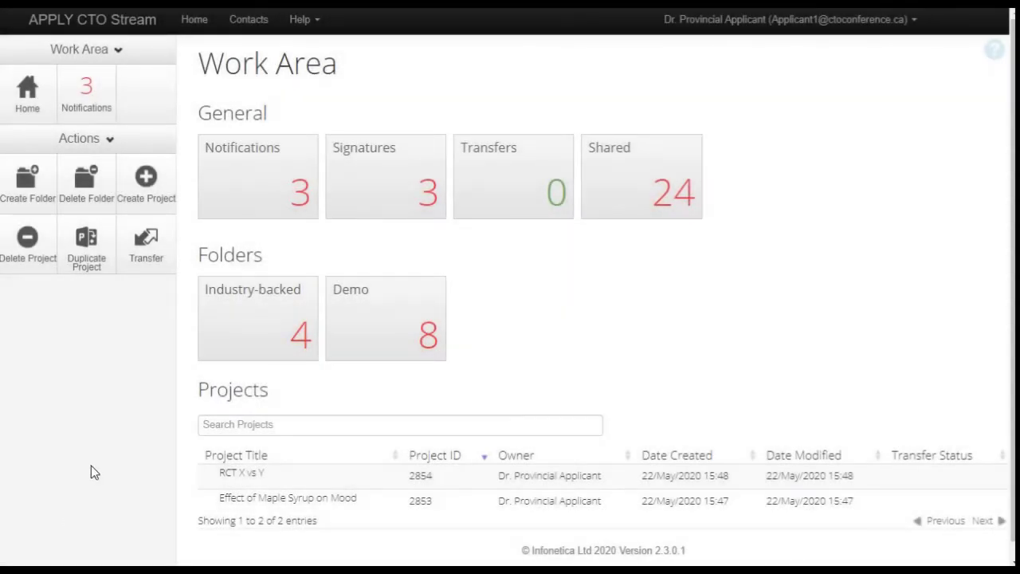
# Examine the available project actions, the folders and the RCT X vs Y entry in the project list
pyautogui.click(185, 252)
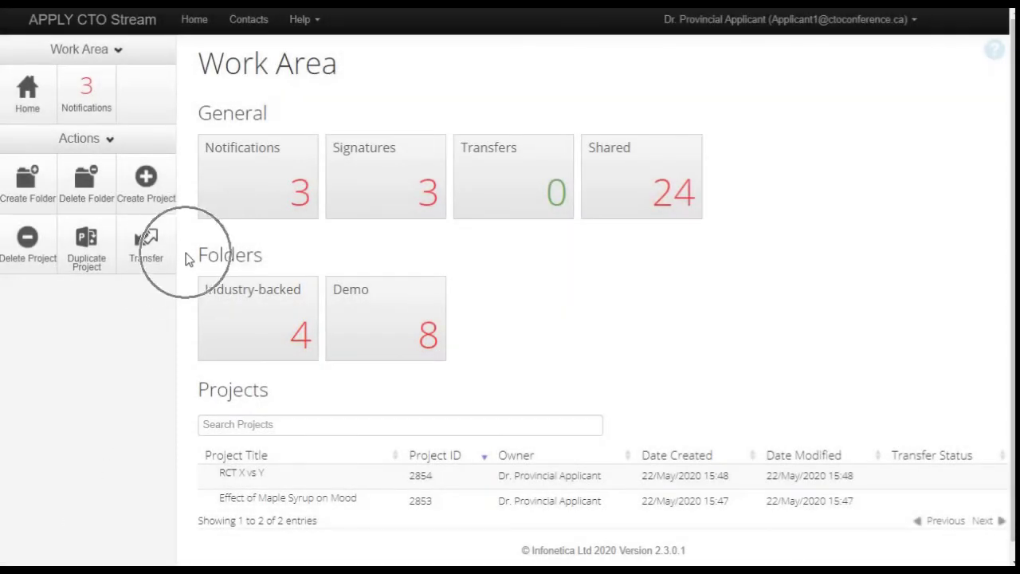
pyautogui.click(188, 402)
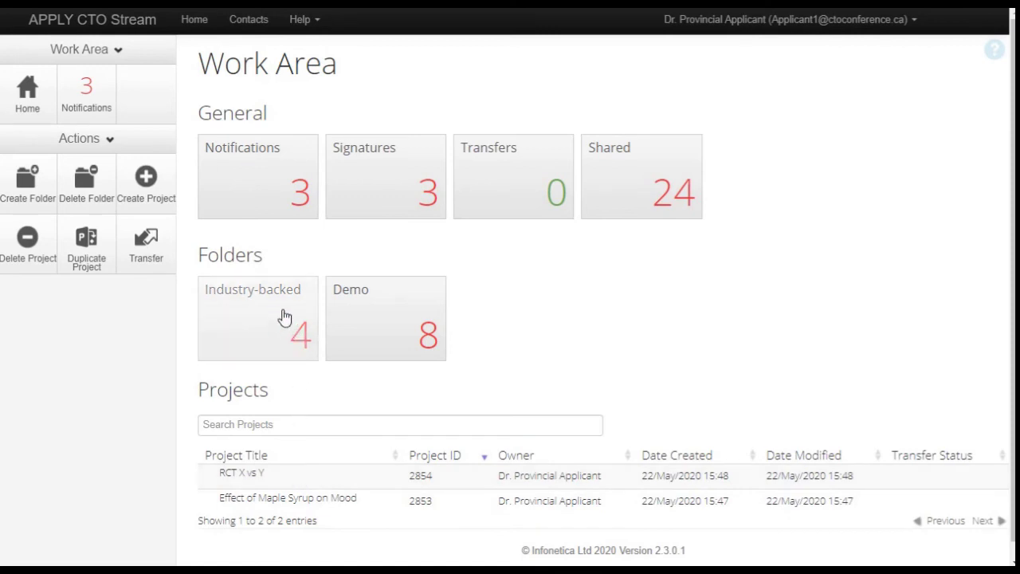
pyautogui.click(292, 475)
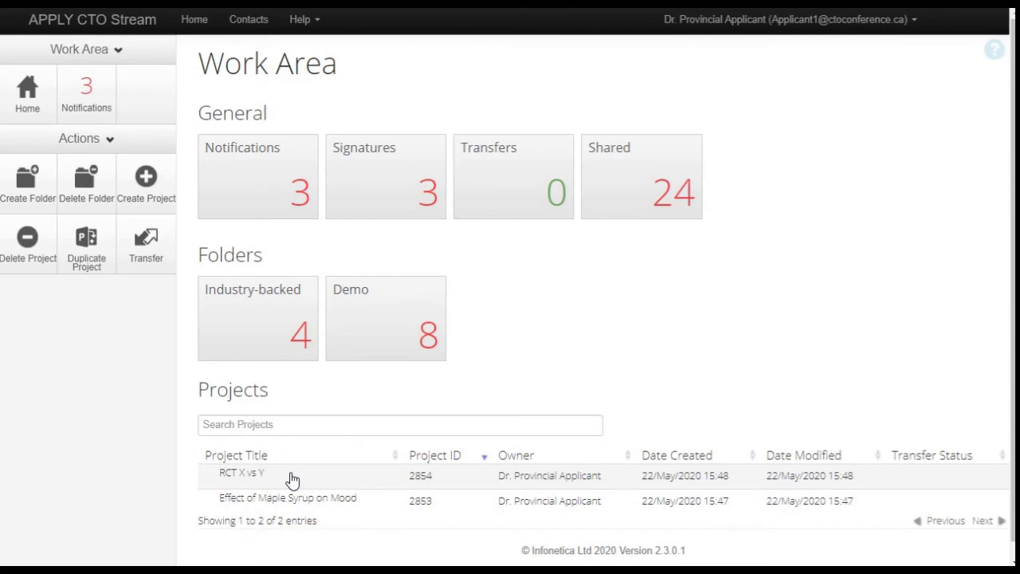
pyautogui.click(291, 478)
pyautogui.click(393, 476)
pyautogui.click(392, 476)
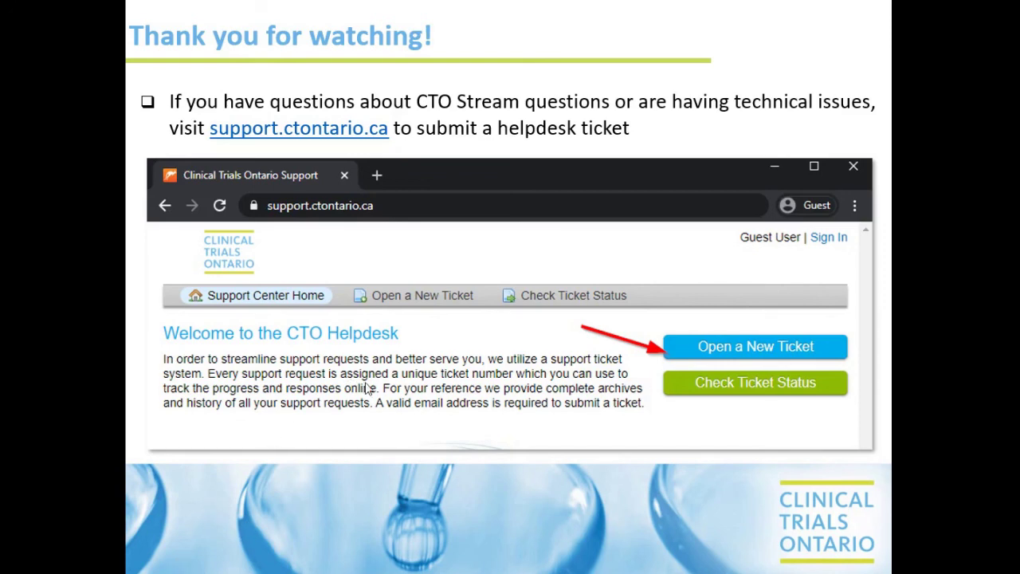
pyautogui.press('Right')
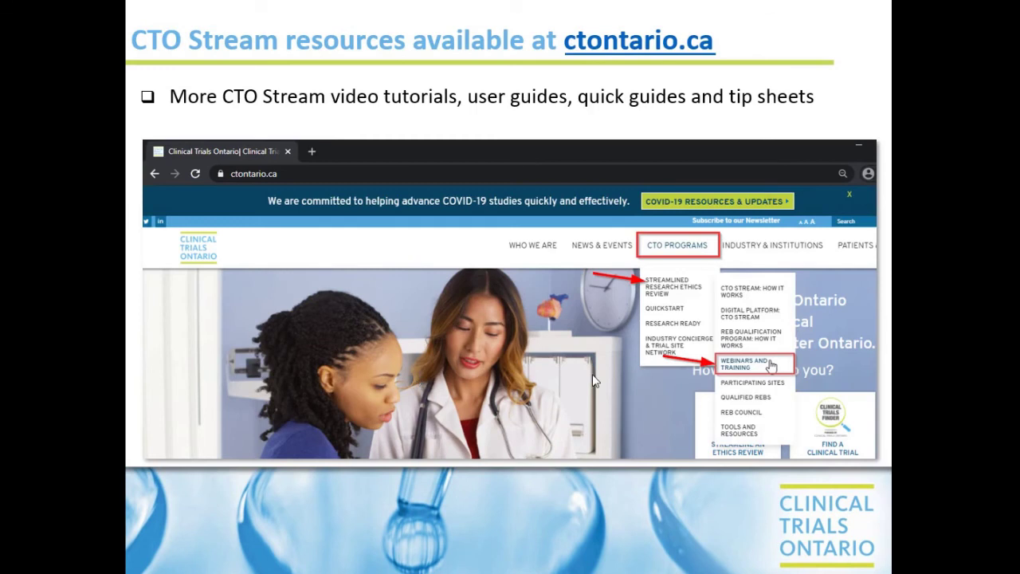